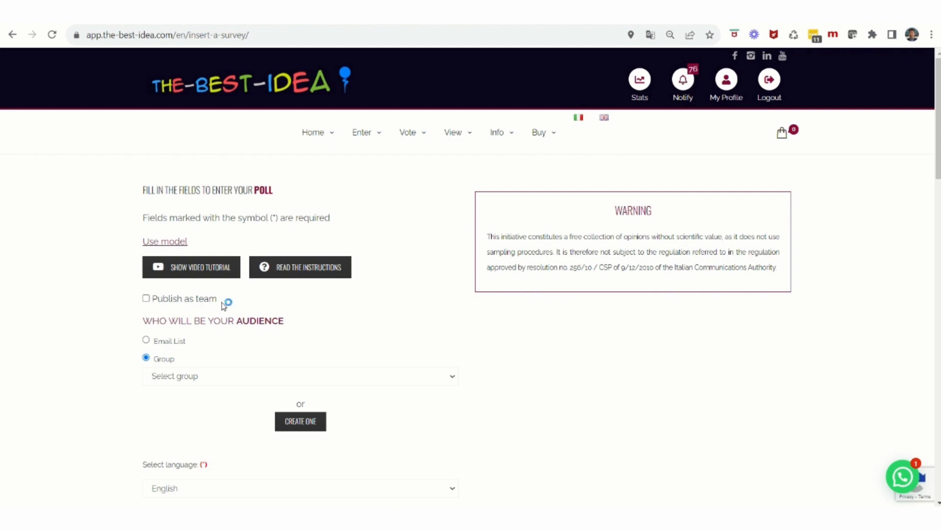
click(146, 299)
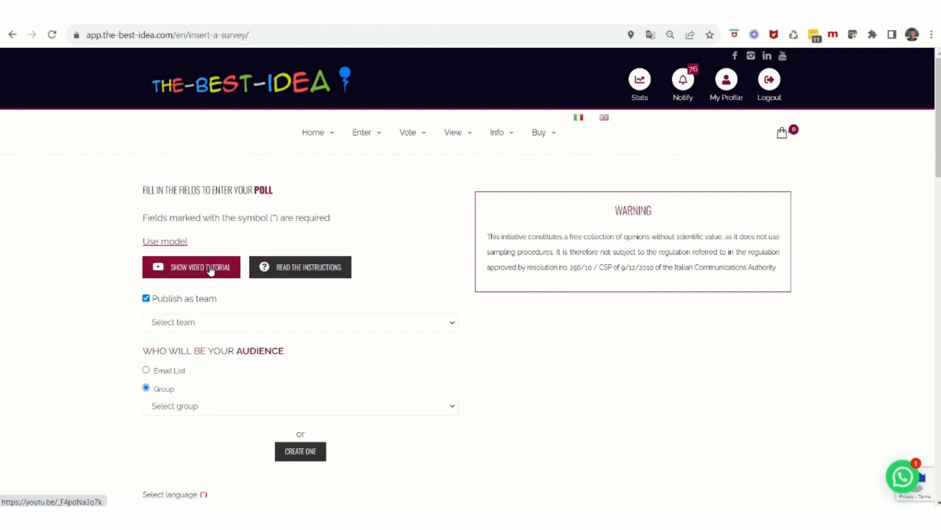
click(328, 327)
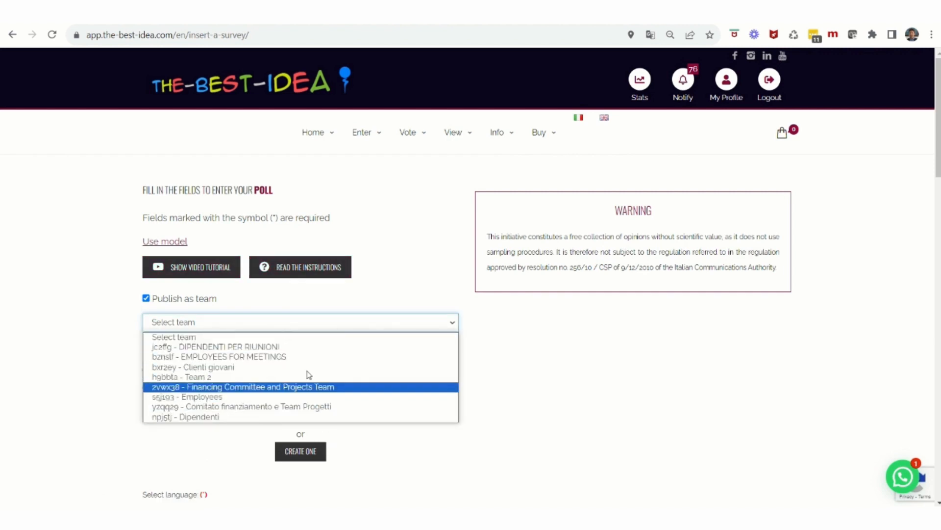
click(304, 337)
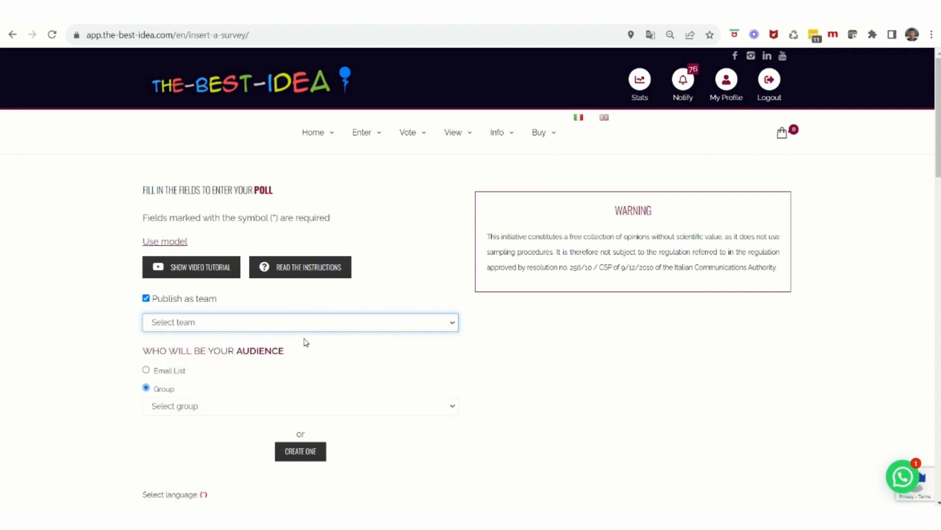
click(146, 298)
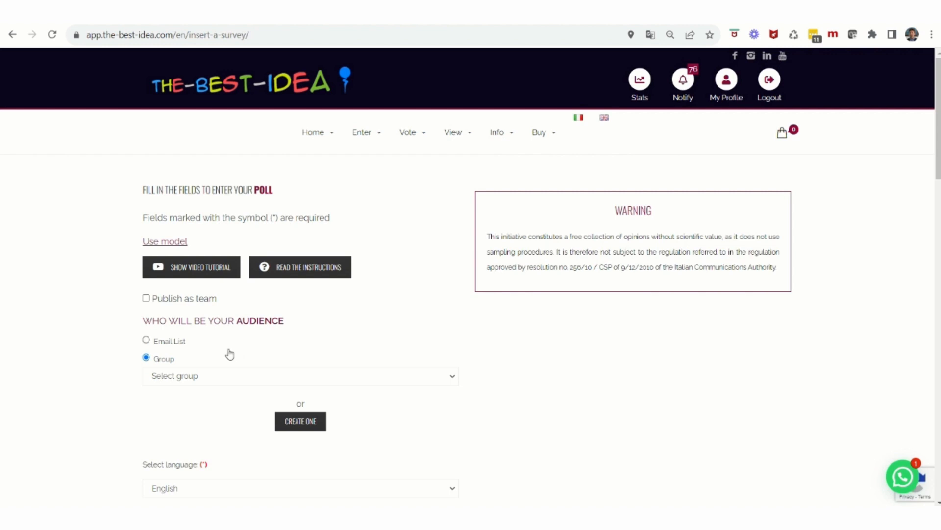
Choose a group as the poll's audience and select the s5j193 - Employees group.
click(147, 340)
click(146, 360)
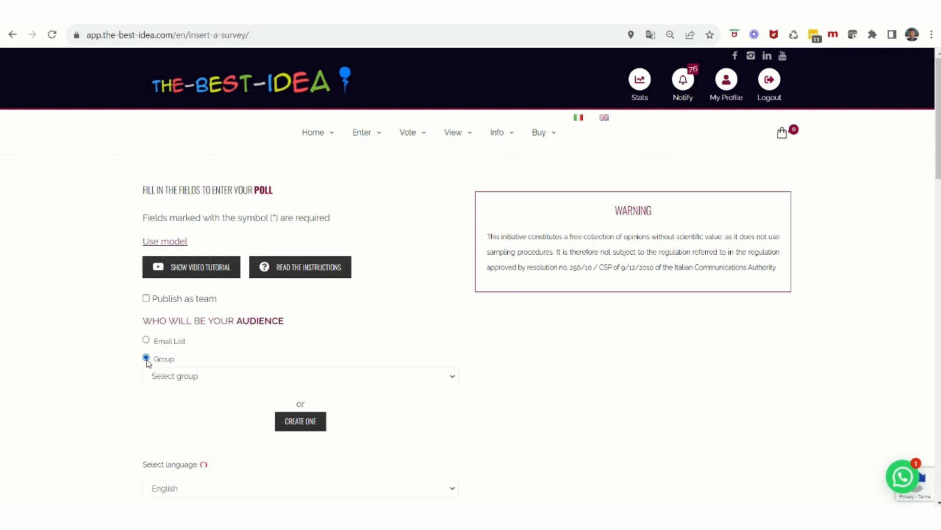
click(317, 383)
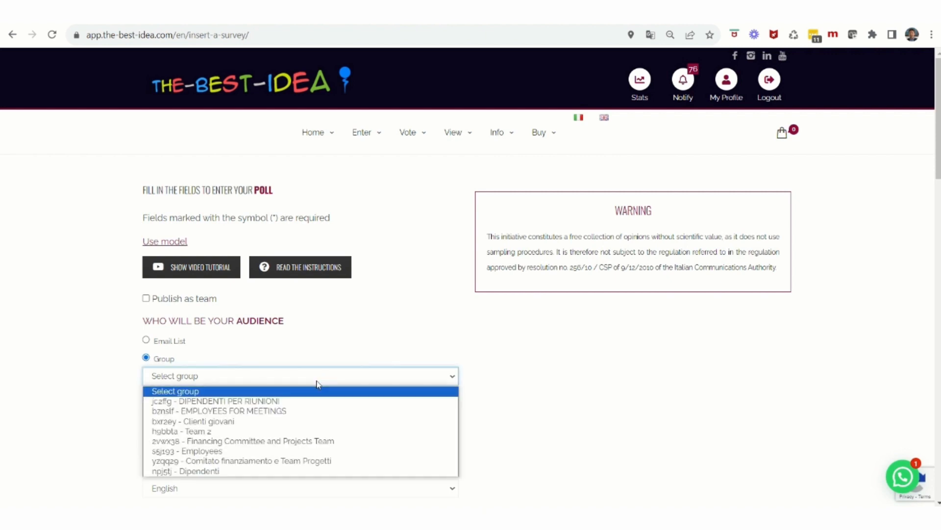
click(216, 451)
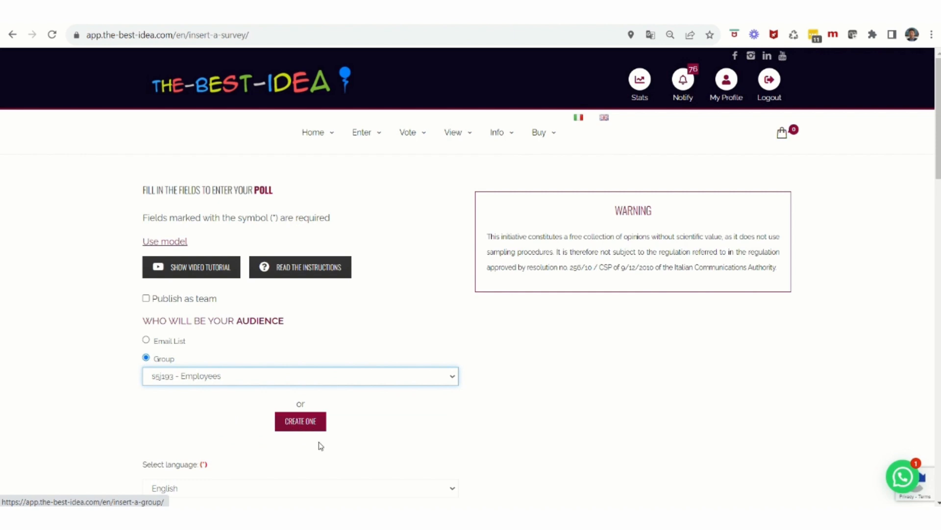
Title the English poll "Poll tutorial" and enter "hsthethetyj" as its description.
scroll(502, 429, down, 4)
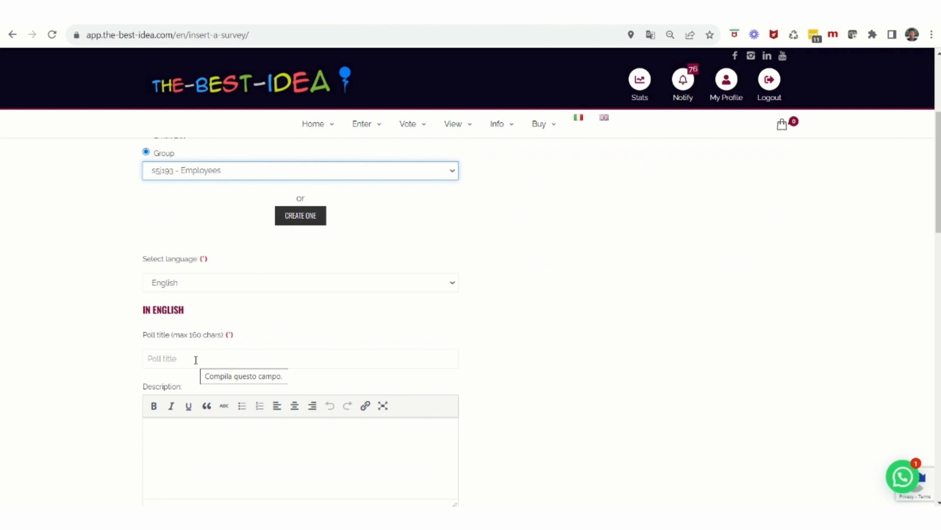
click(195, 359)
text(P)
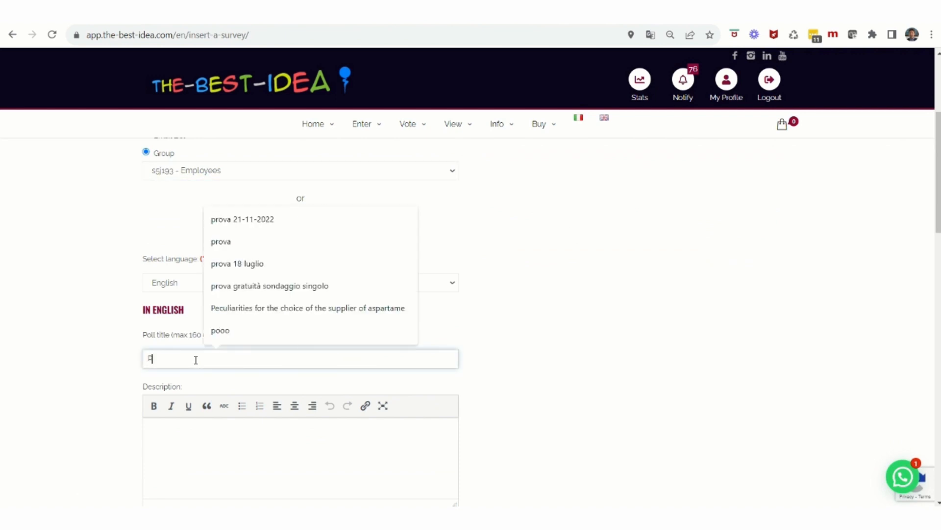
text(oll tutorial)
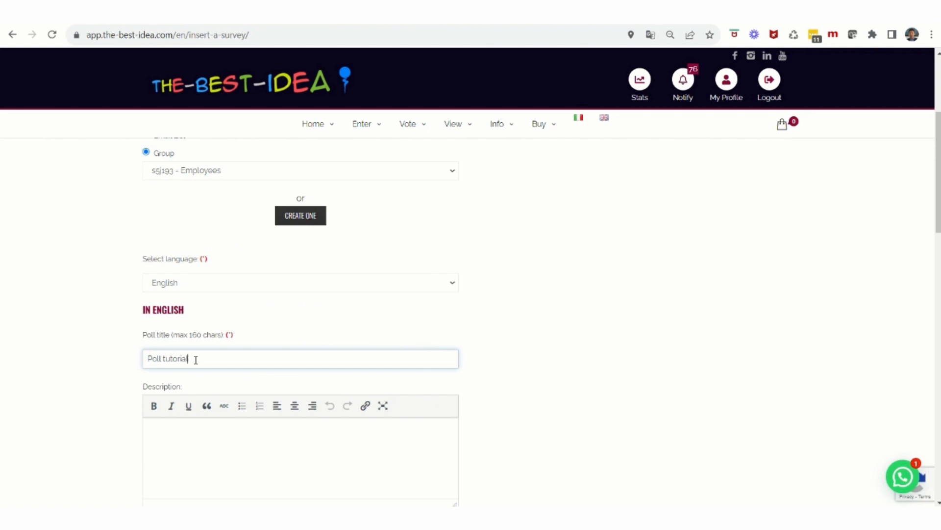
scroll(210, 360, down, 4)
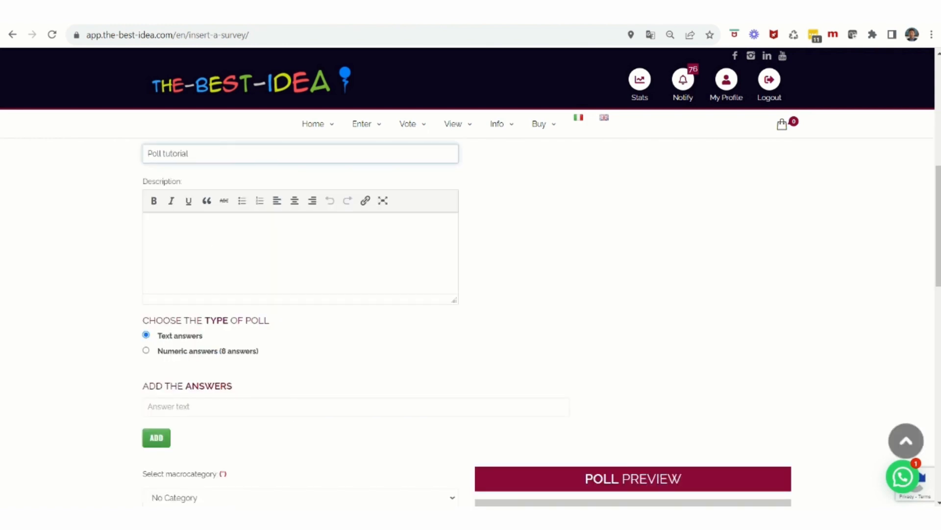
click(224, 224)
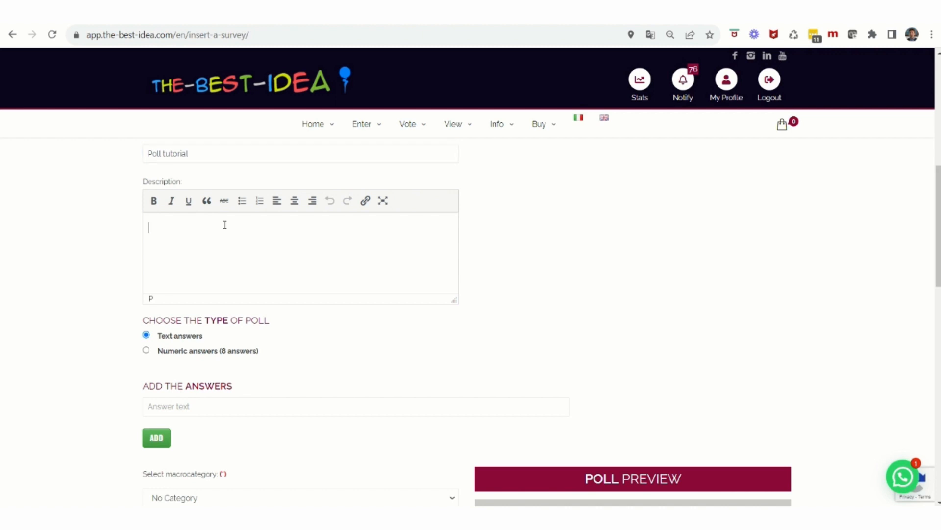
text(hsthethetyj)
drag(938, 279, 939, 316)
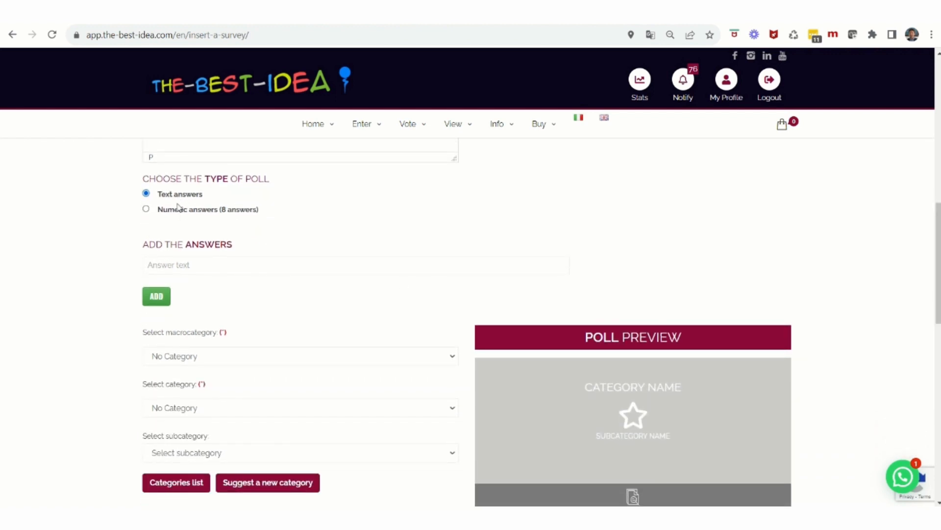
click(146, 209)
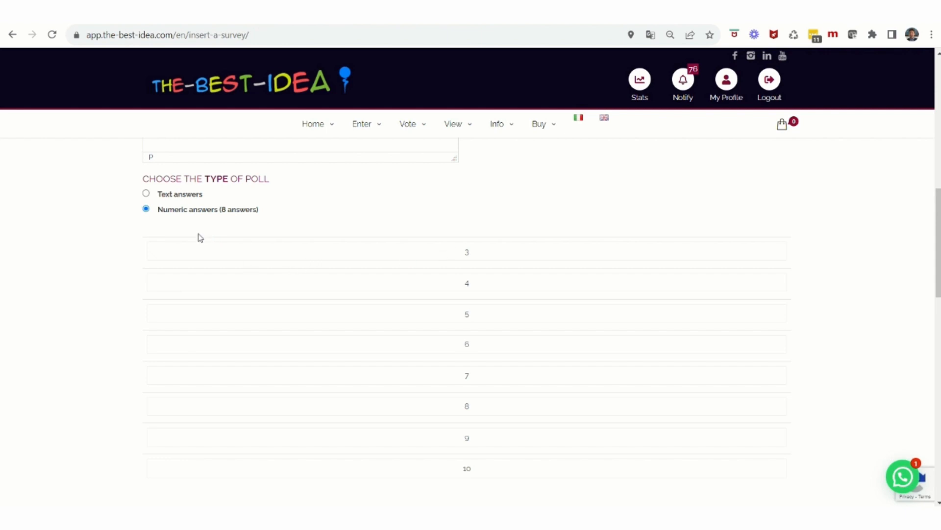
click(146, 194)
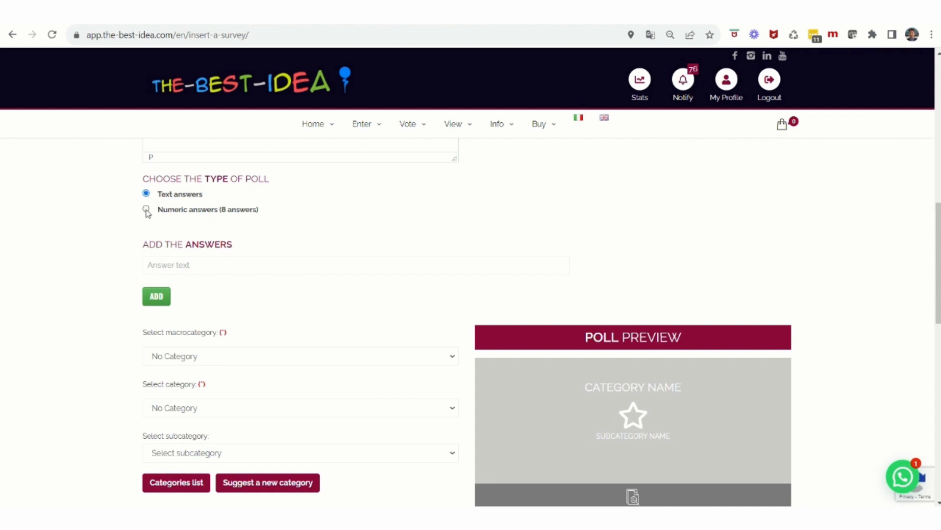
click(146, 209)
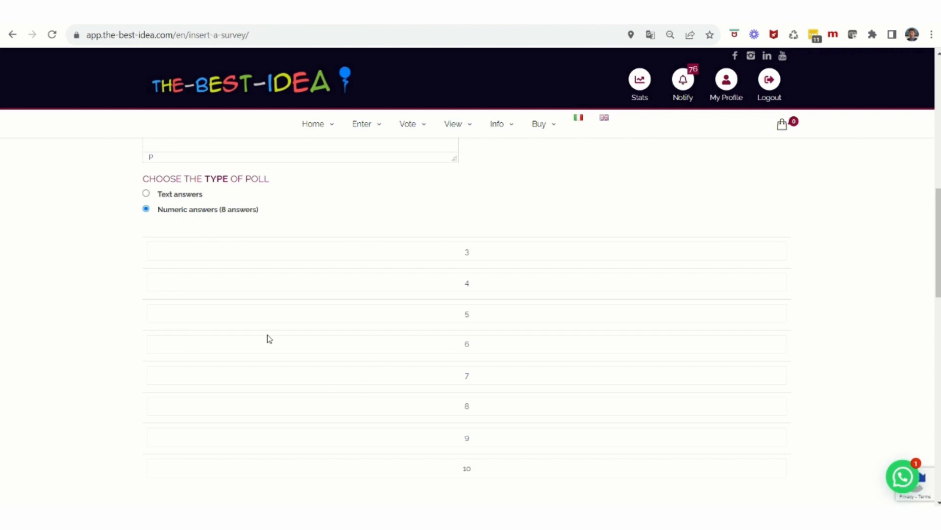
click(146, 194)
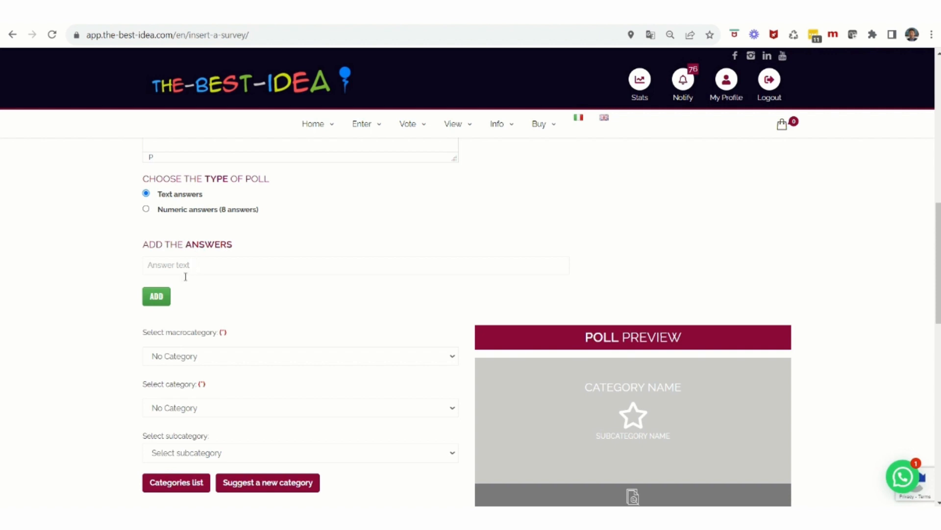
Add two extra answer fields and fill the three answers with "sdfgsfg", "hgfhg" and "hytehet".
click(156, 302)
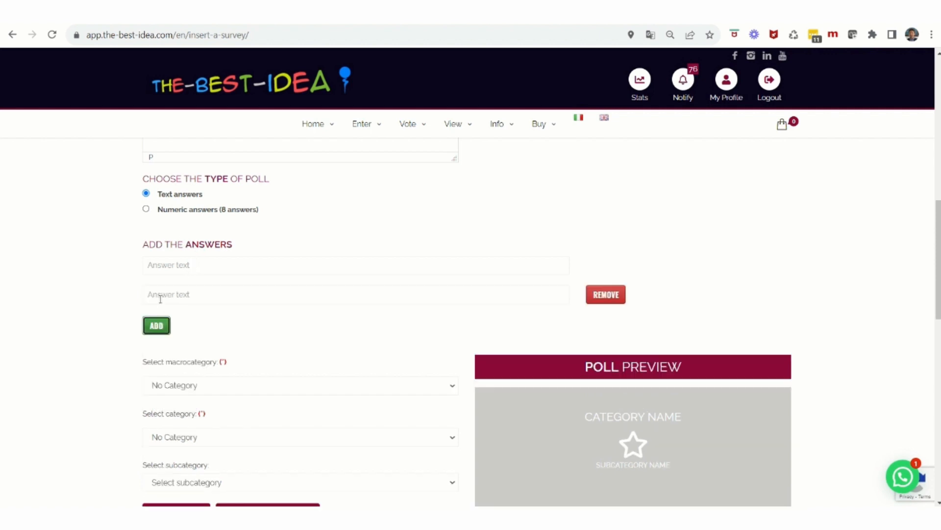
click(156, 329)
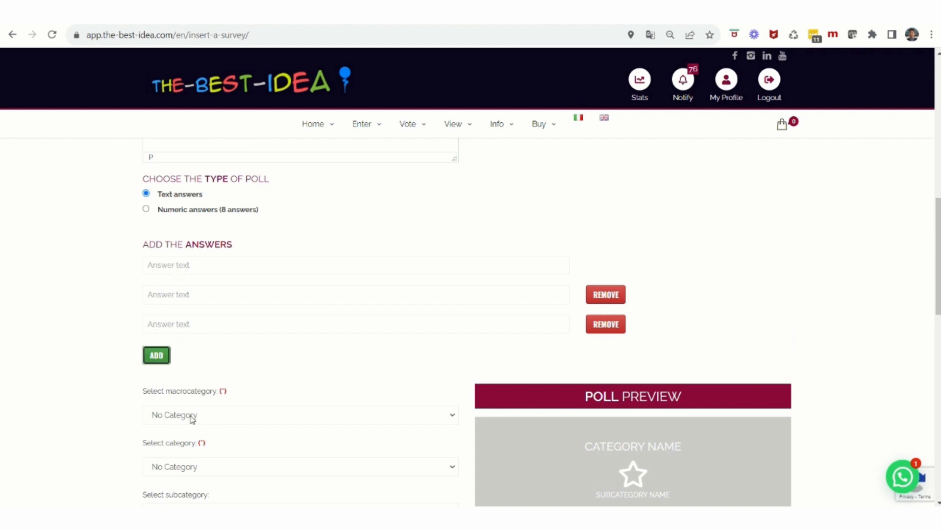
scroll(190, 420, down, 4)
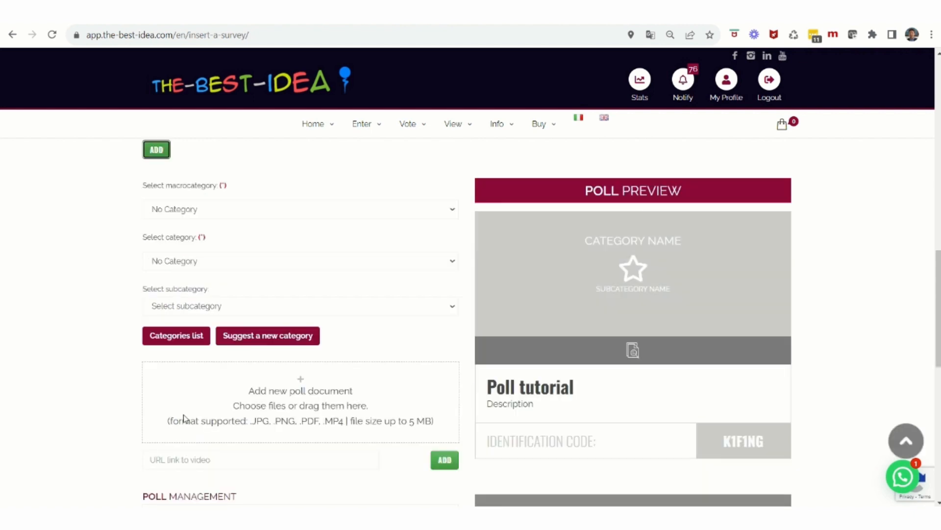
scroll(180, 257, up, 4)
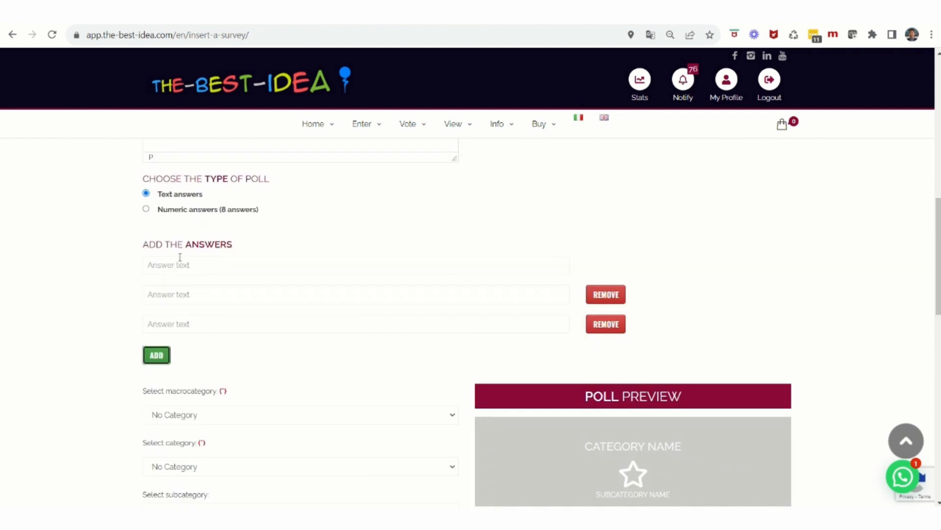
click(177, 269)
text(sdfgsfg)
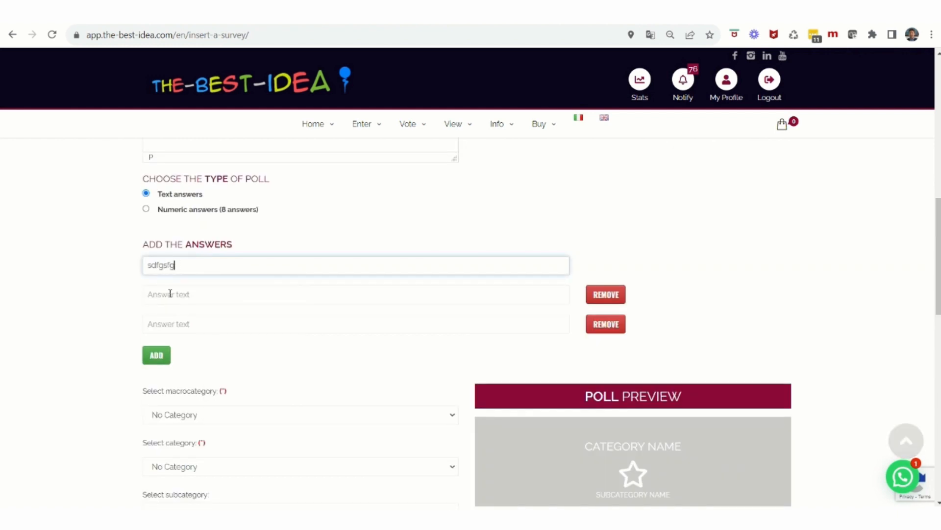
click(169, 294)
text(hghgf)
click(157, 328)
text(hgfdhg)
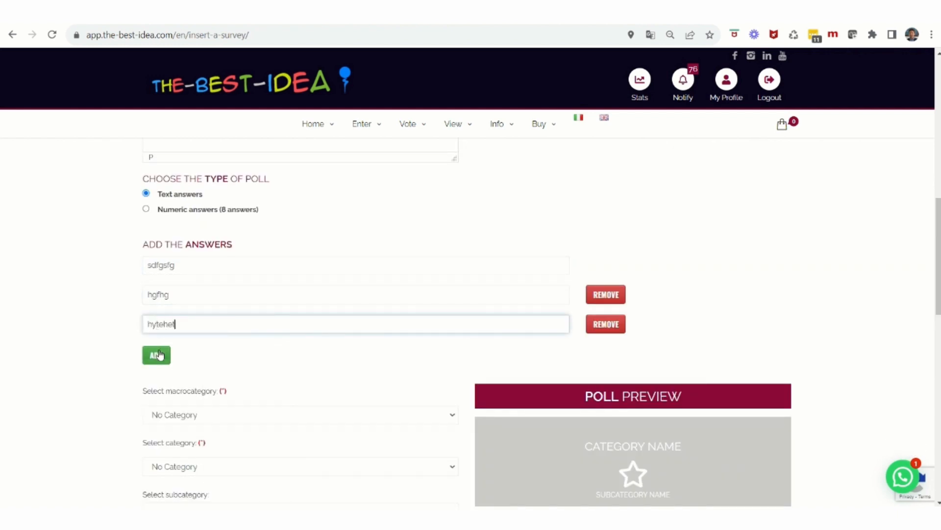
Set the voting period to 16 days and enable keeping the possibility of reconstructing voters' choices.
scroll(98, 371, down, 4)
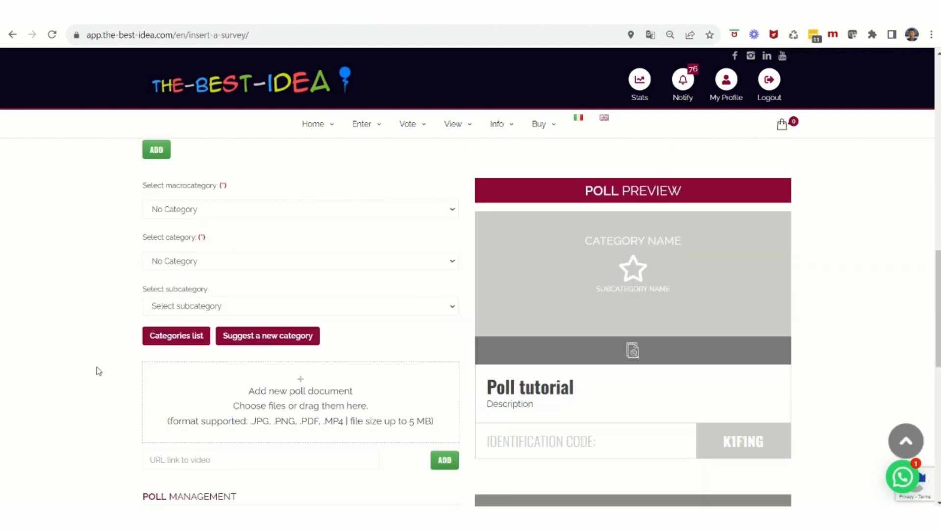
click(276, 344)
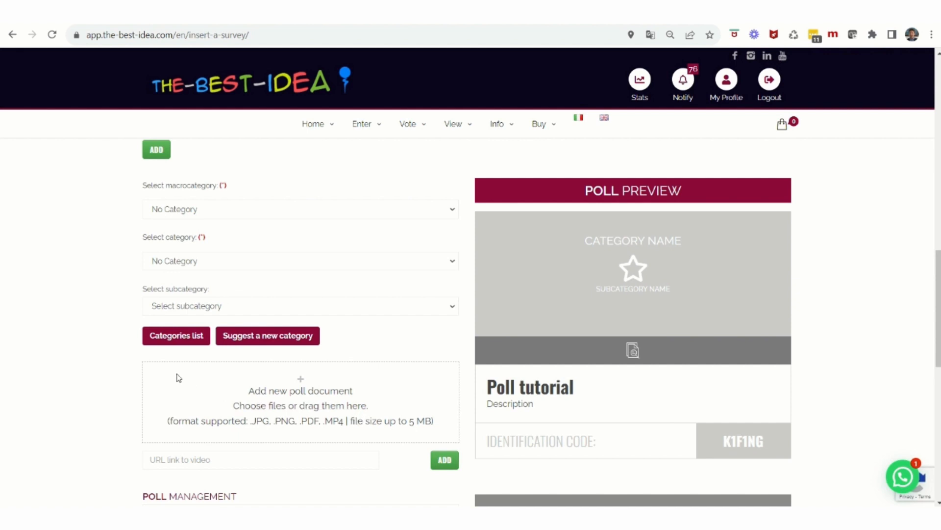
scroll(141, 367, down, 4)
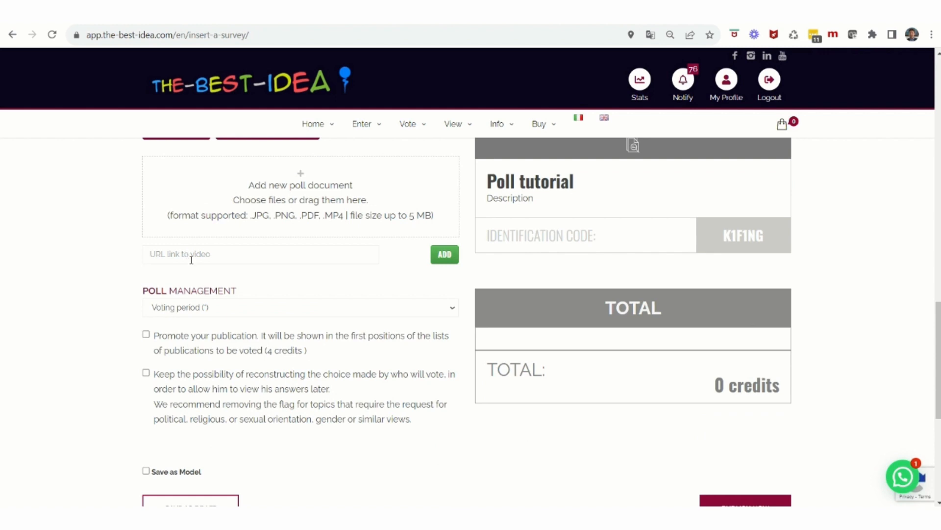
click(240, 309)
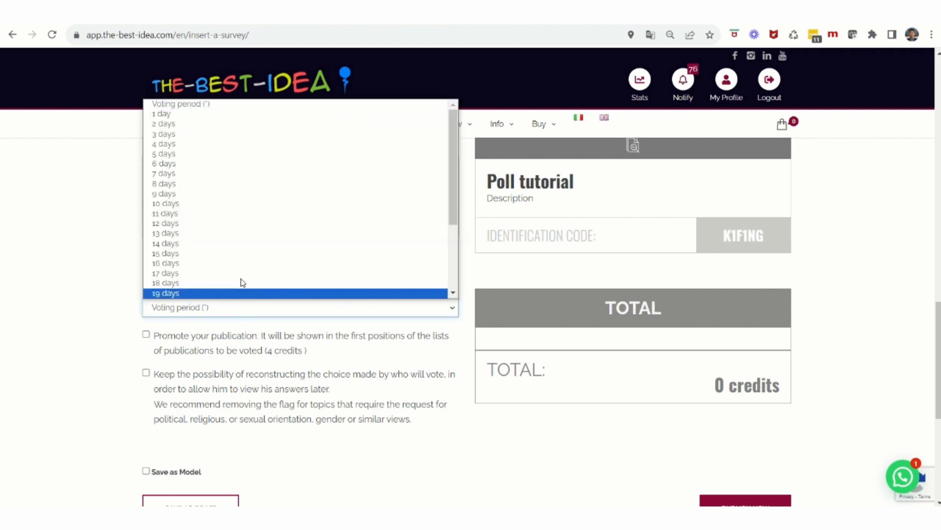
click(241, 264)
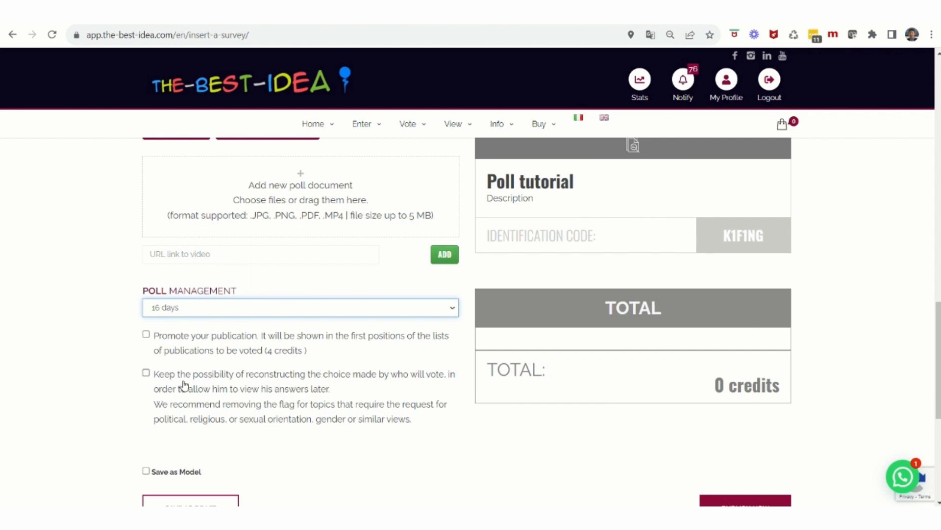
click(147, 373)
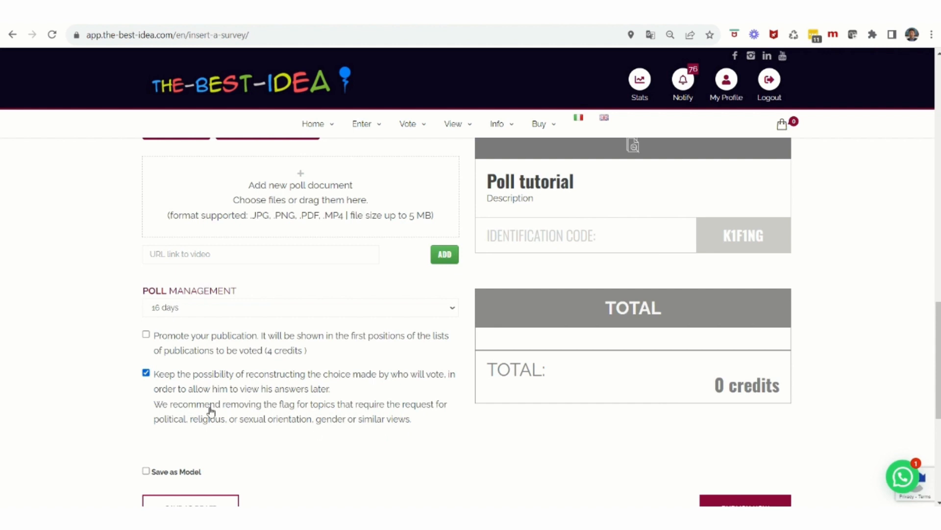
Mark the poll to be saved as a model and save it as a draft.
scroll(203, 402, down, 4)
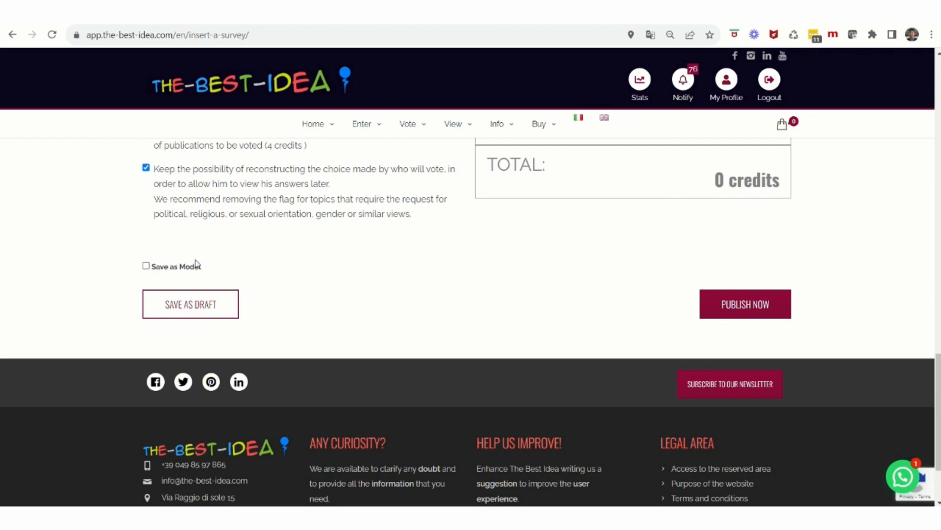
click(146, 267)
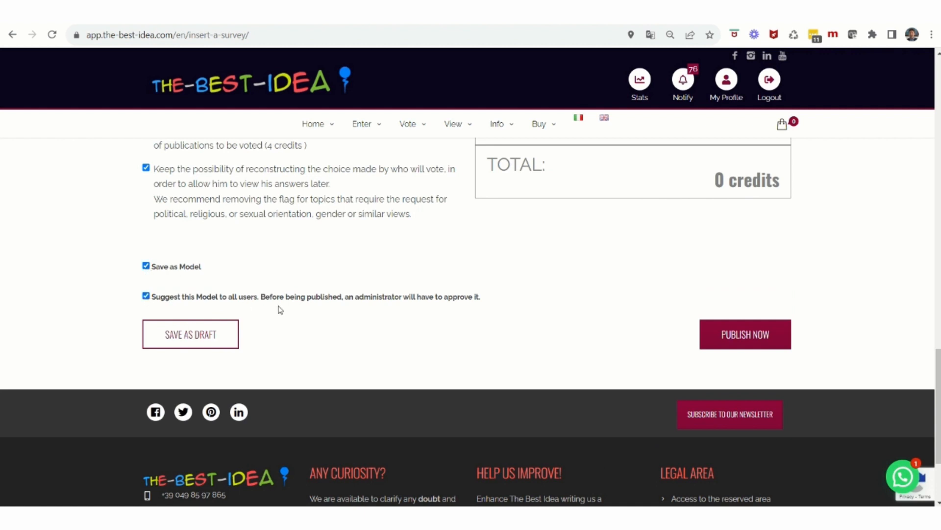
click(182, 343)
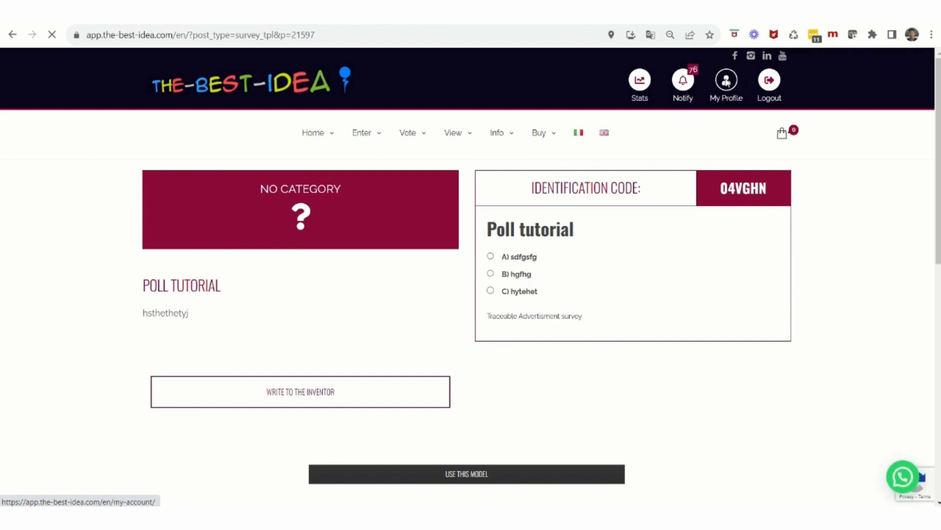
Open the survey drafts in the account profile to find the saved Poll tutorial.
click(727, 81)
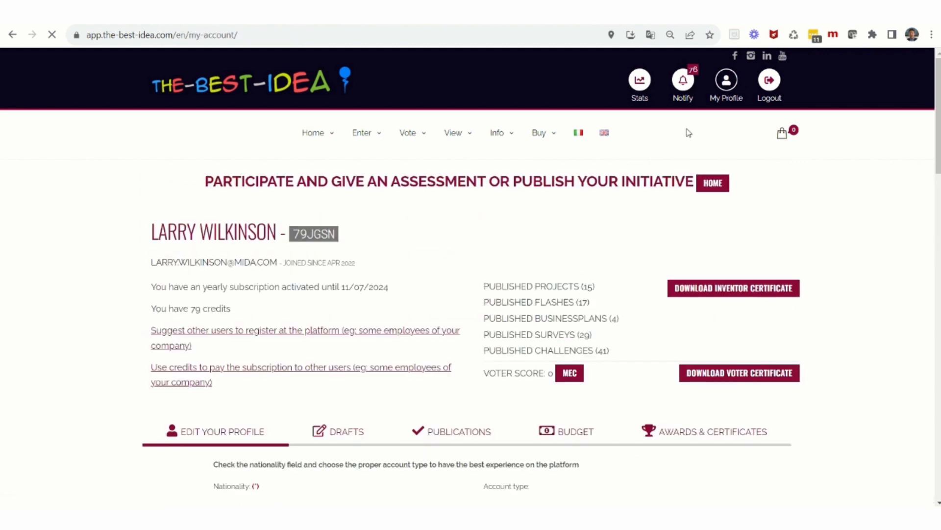
click(353, 434)
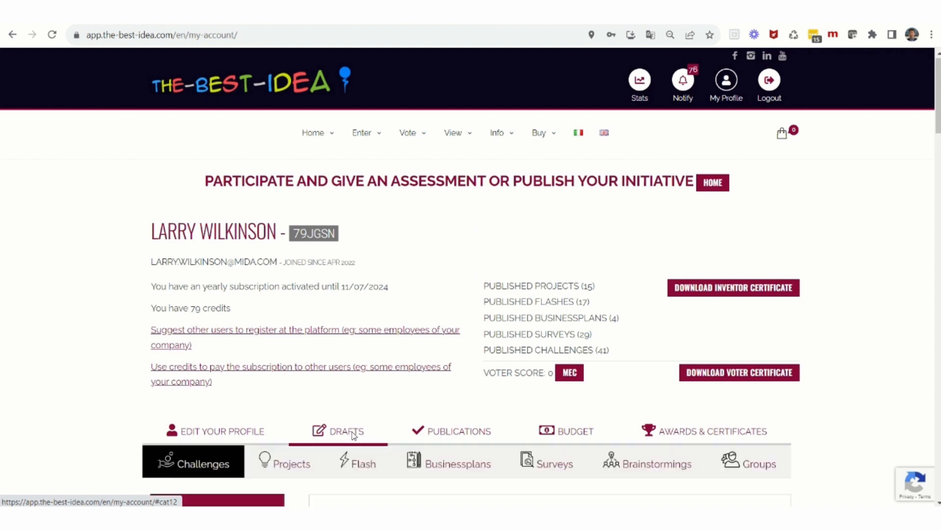
scroll(392, 325, down, 4)
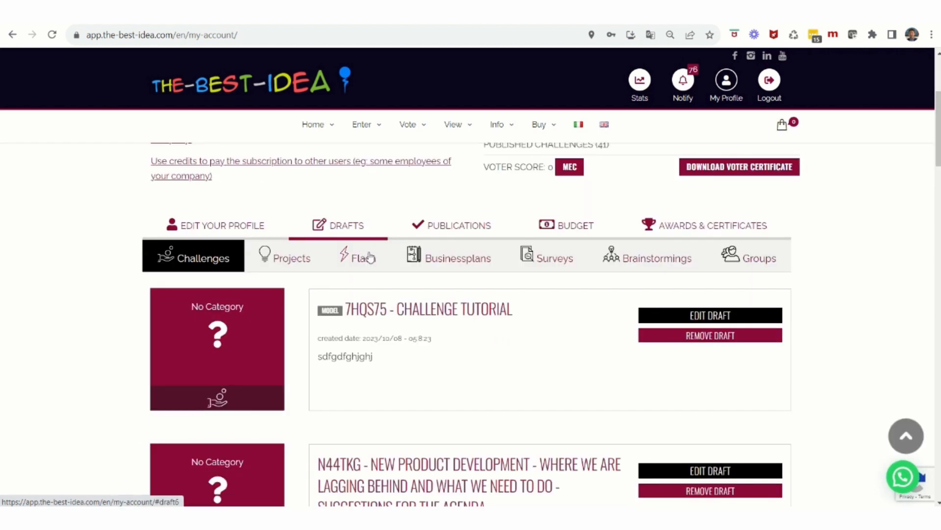
click(553, 260)
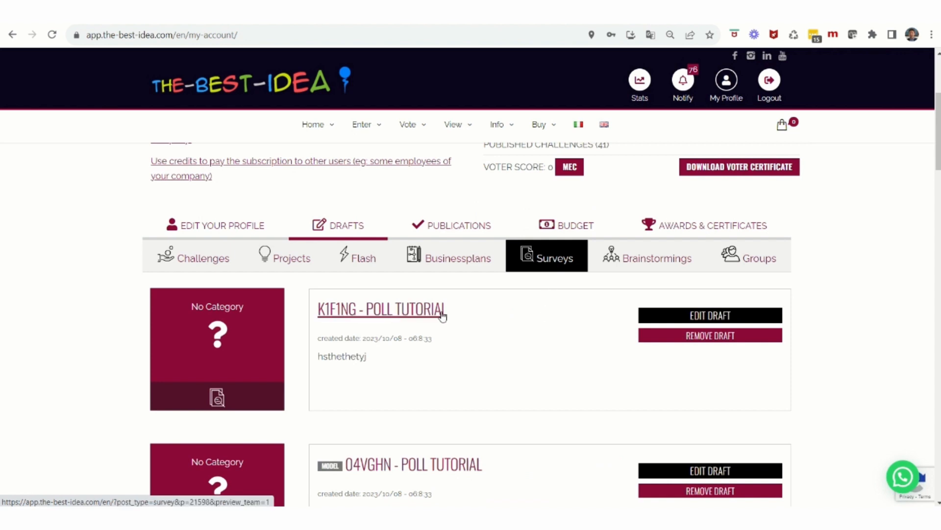
Open the Poll tutorial draft that is not marked as a model for editing and publish it.
click(711, 315)
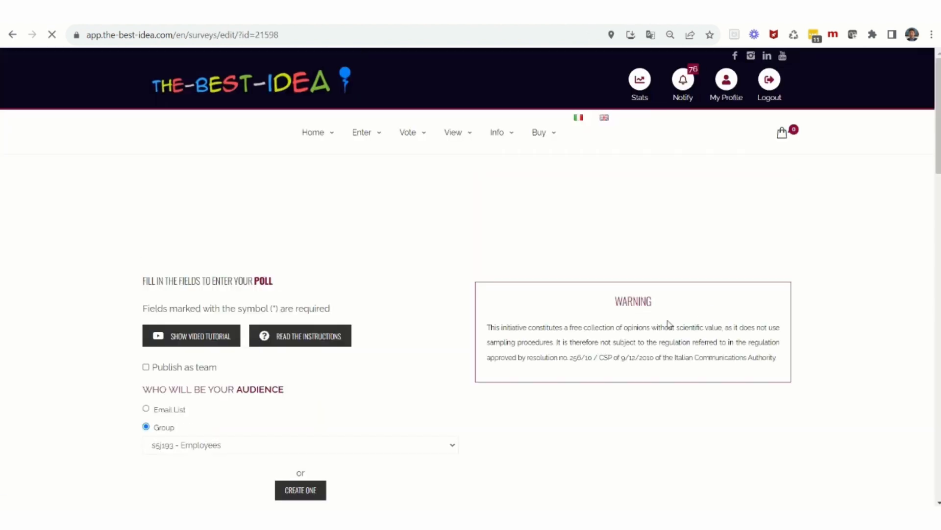
scroll(362, 296, down, 18)
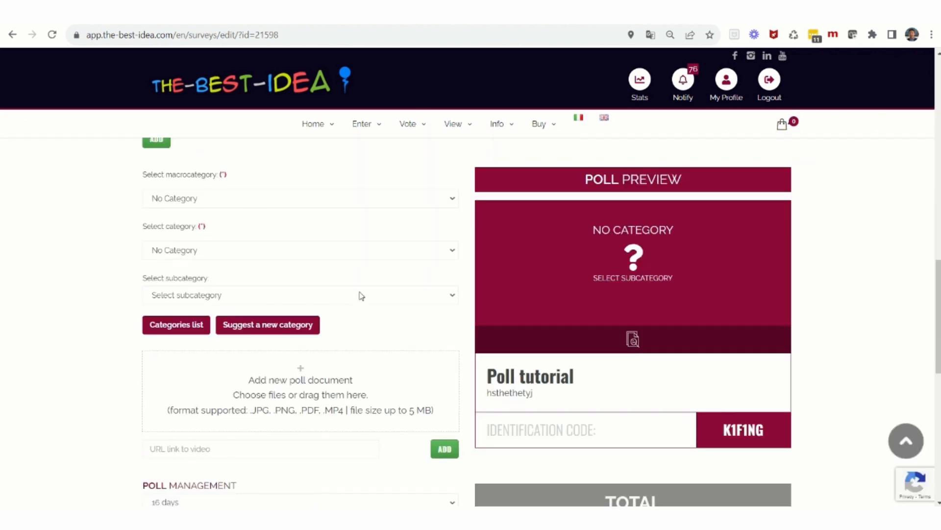
scroll(375, 302, down, 4)
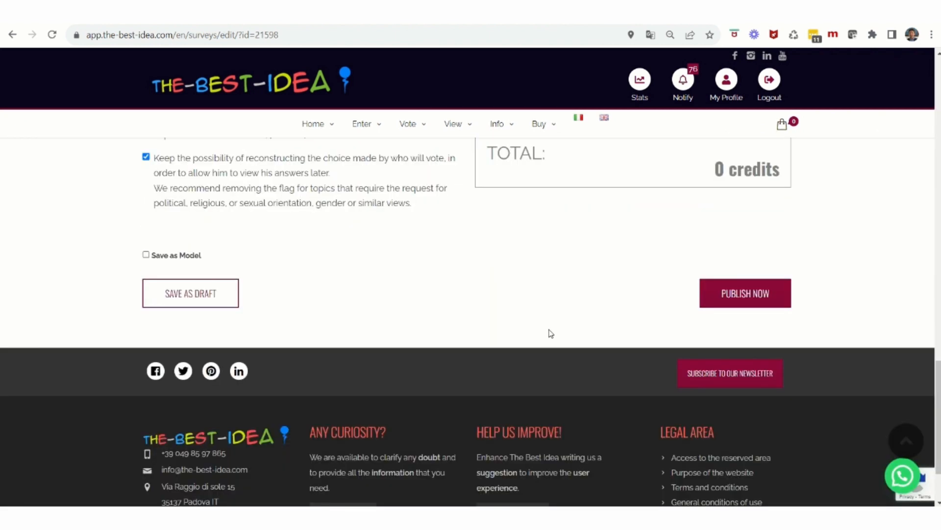
click(741, 293)
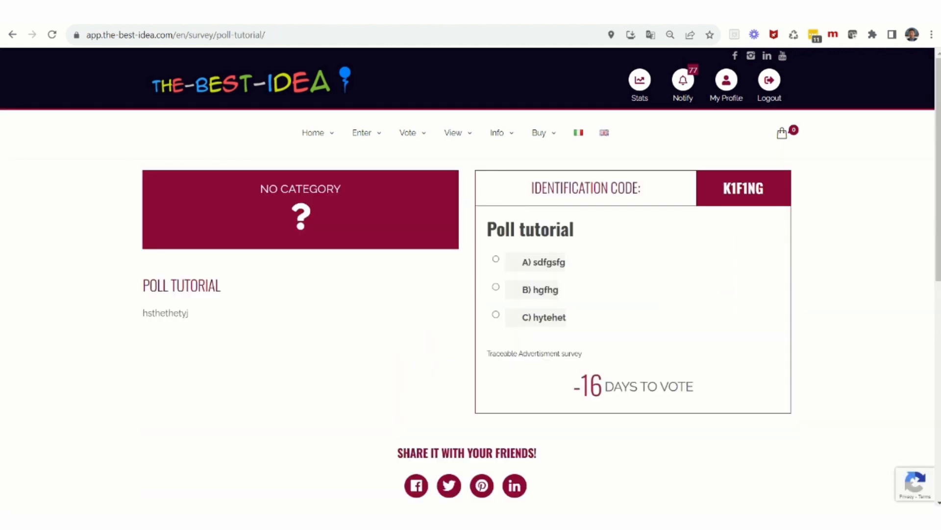
Switch to the voter's incognito window, open Poll tutorial from the operational home page and vote for answer B, "hgfhg".
key(alt+Tab)
mouse_move(325, 134)
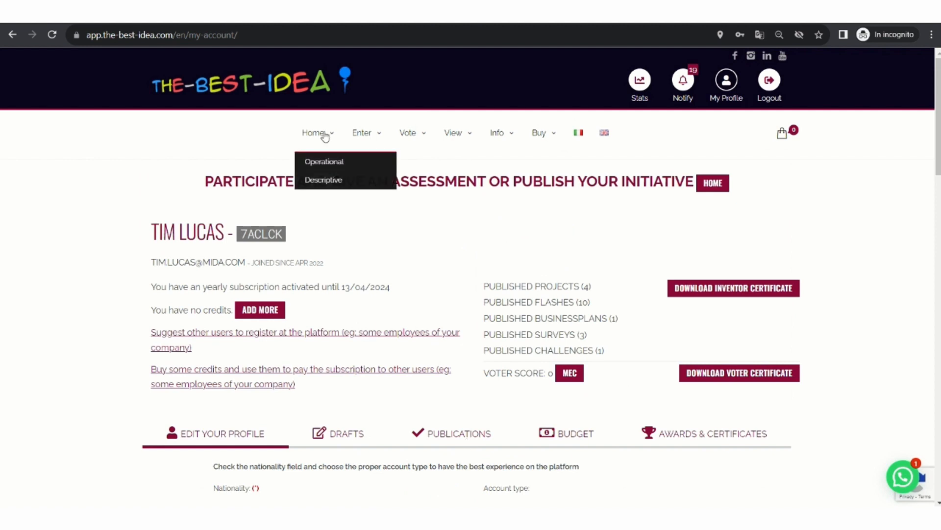
click(330, 163)
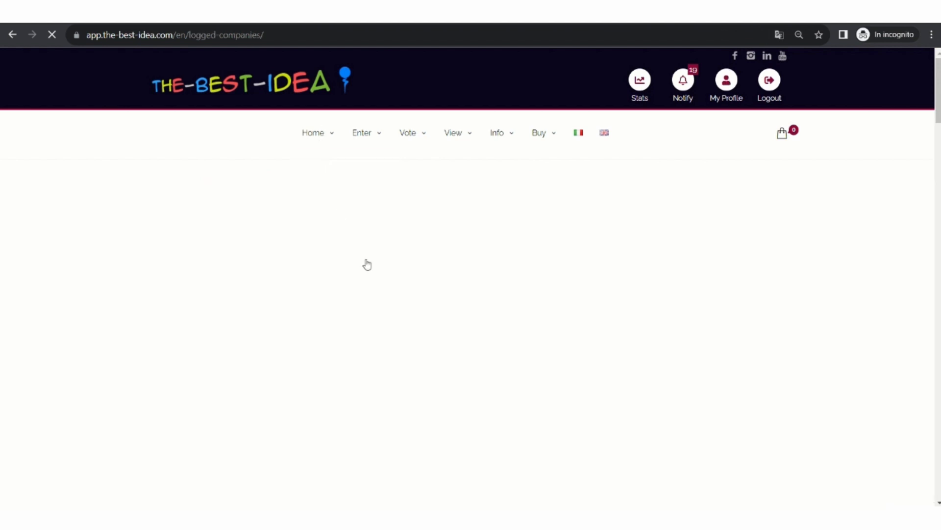
scroll(566, 399, down, 4)
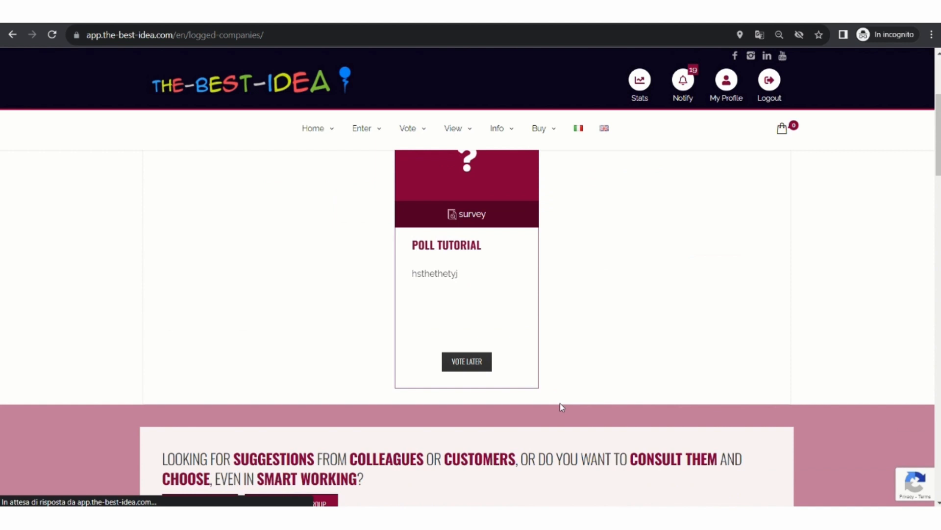
click(449, 249)
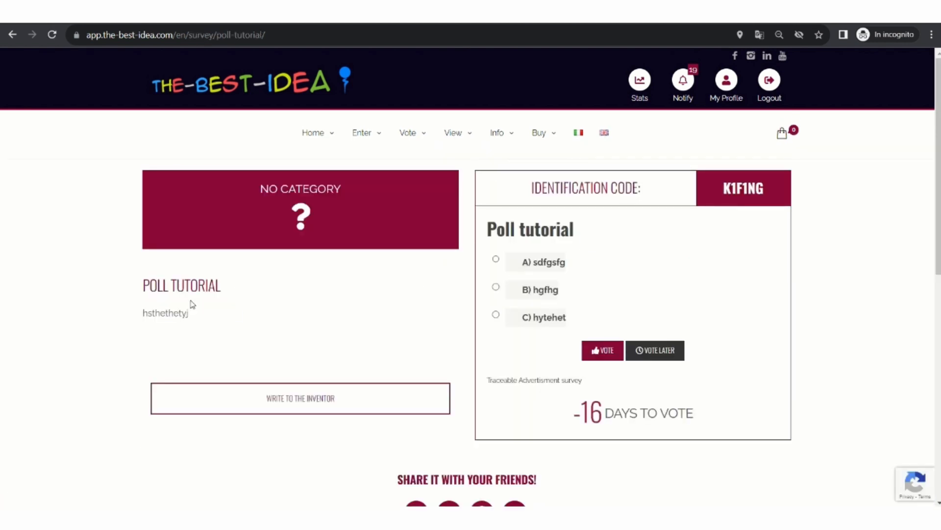
click(496, 287)
click(608, 349)
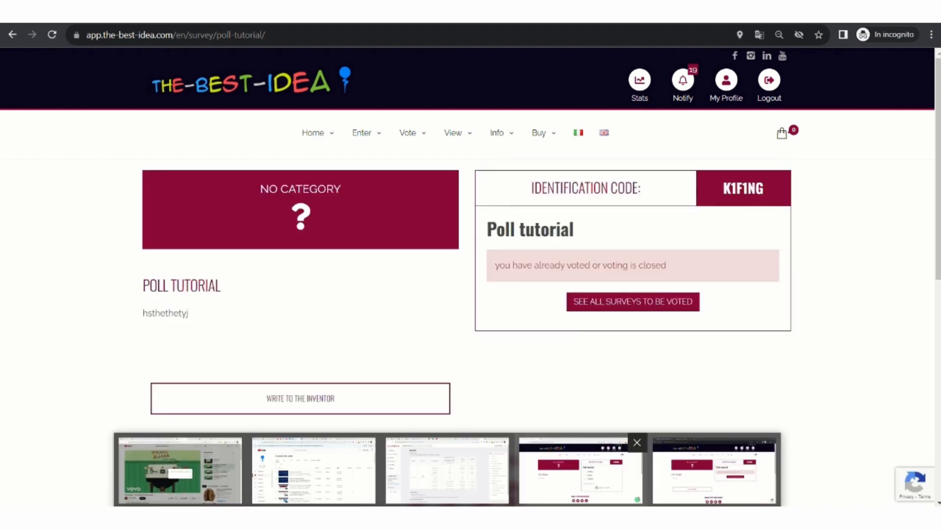
Return to the poll author's browser window and open the operational home page.
click(581, 470)
mouse_move(324, 148)
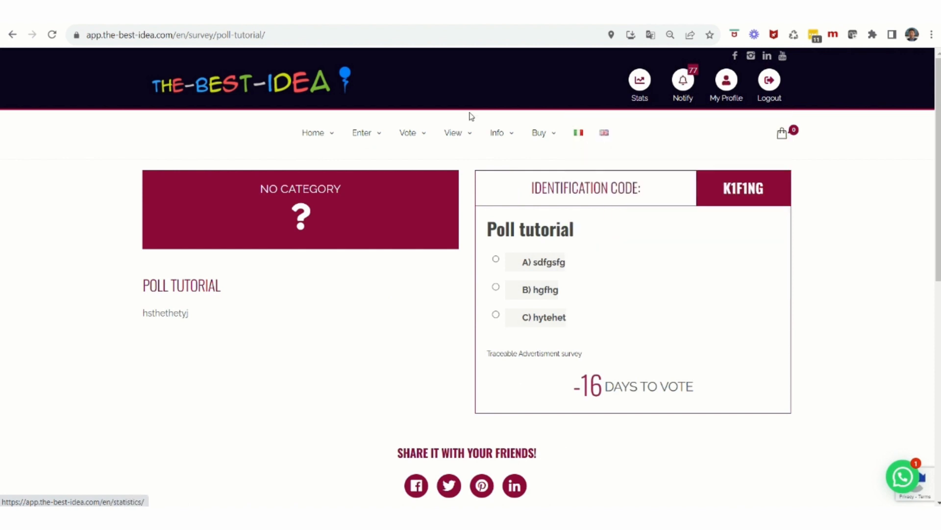
click(328, 162)
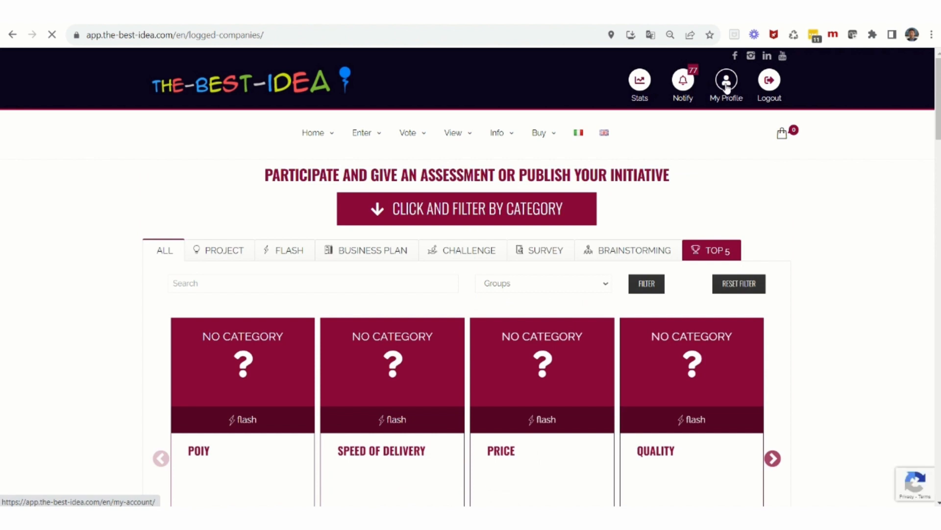
Find Poll tutorial among the profile's published surveys and stop its voting.
click(727, 84)
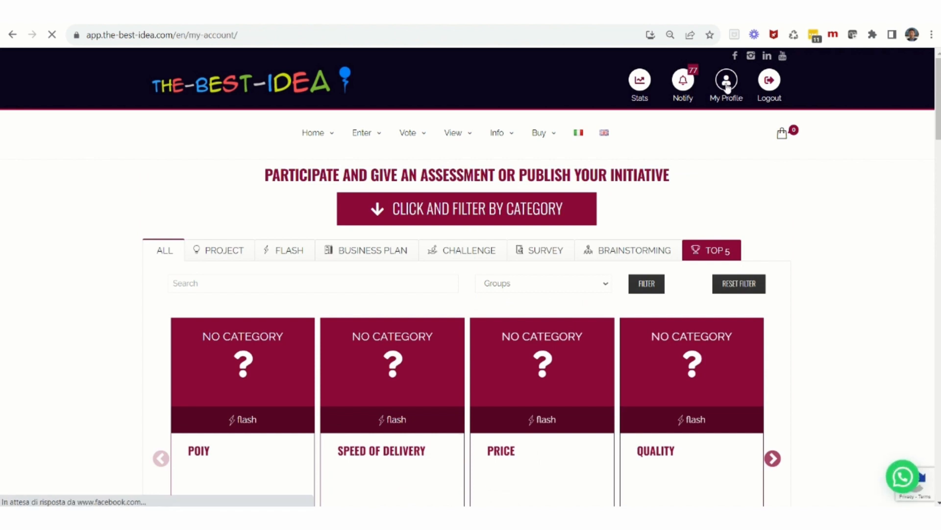
click(453, 433)
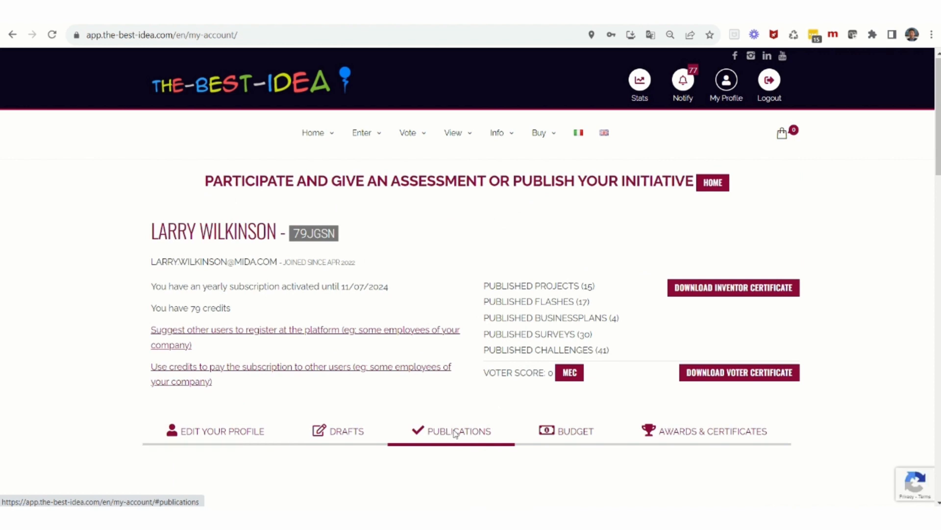
click(553, 466)
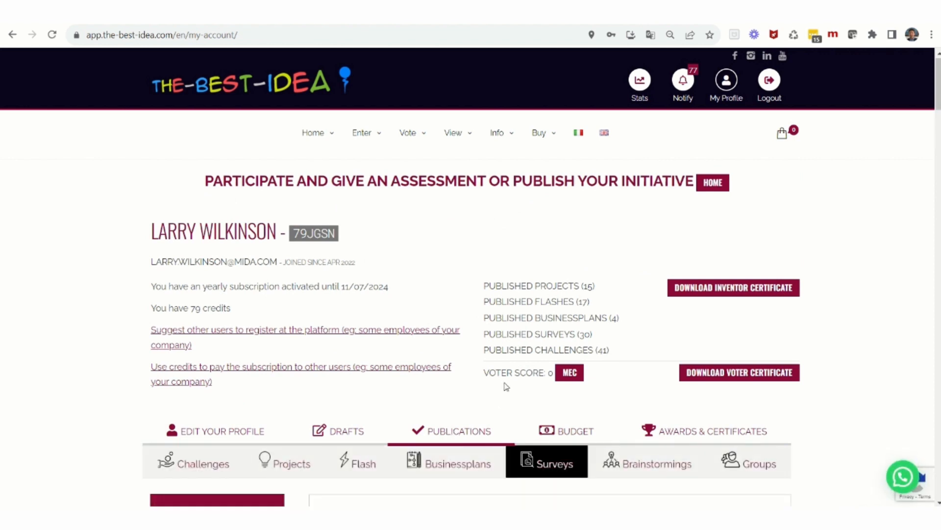
scroll(507, 363, down, 4)
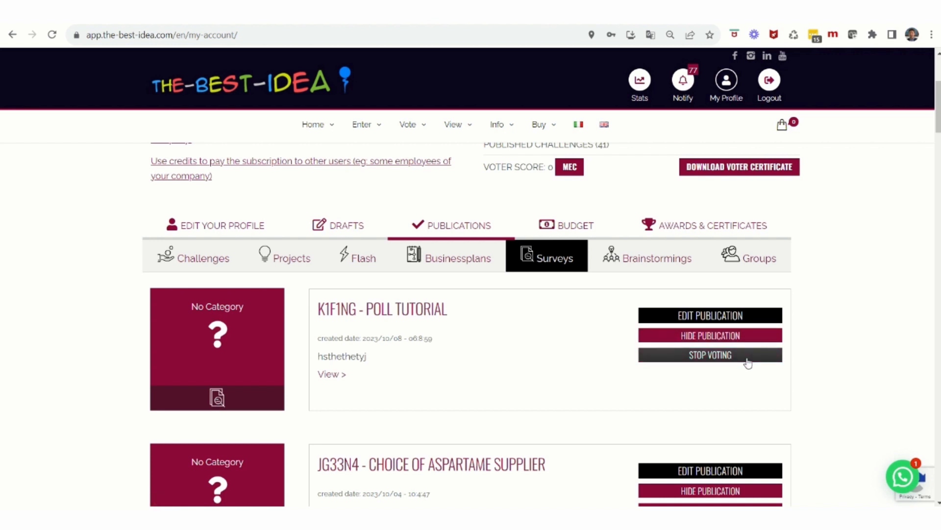
click(720, 359)
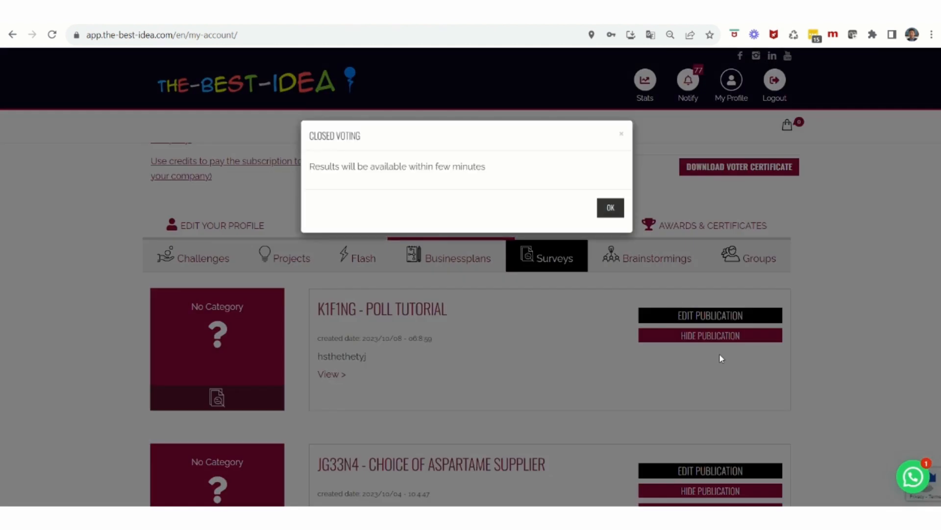
click(610, 208)
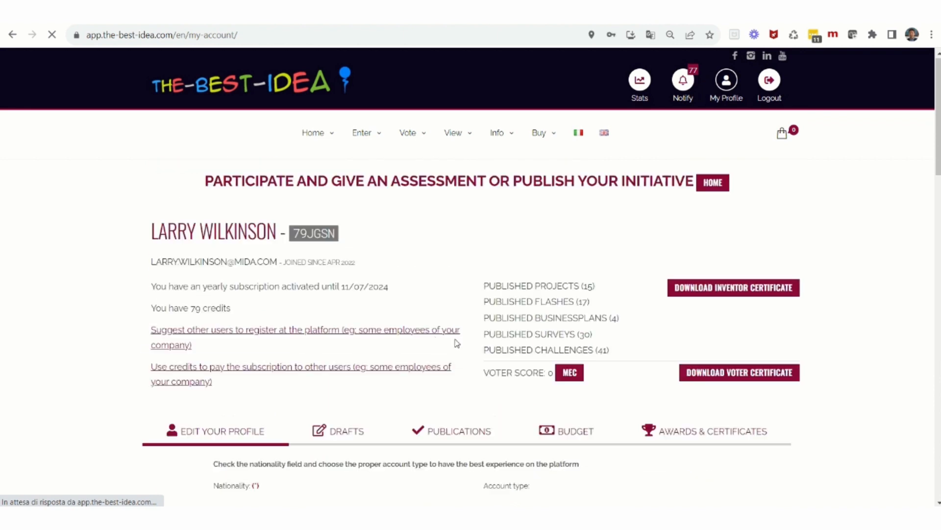
Return to the profile's published surveys and check the certificate and statistics options for Poll tutorial.
scroll(461, 358, down, 4)
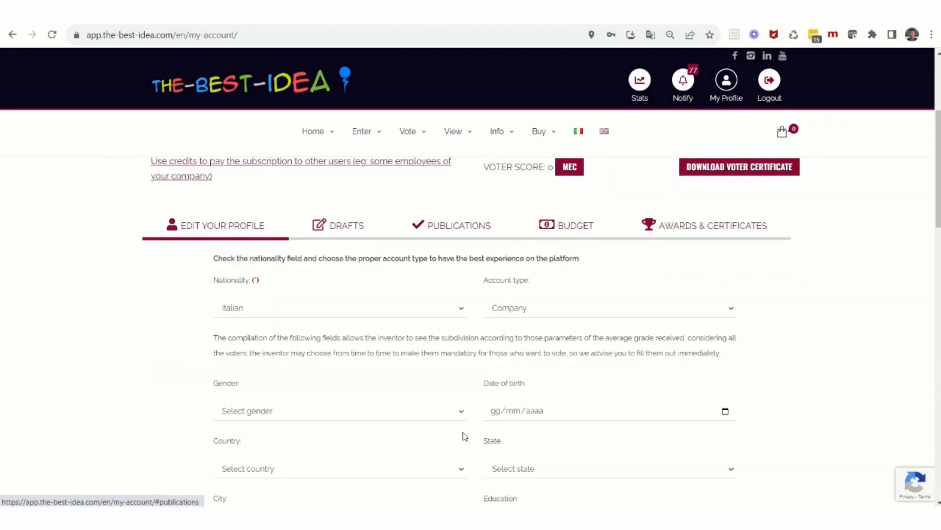
click(449, 237)
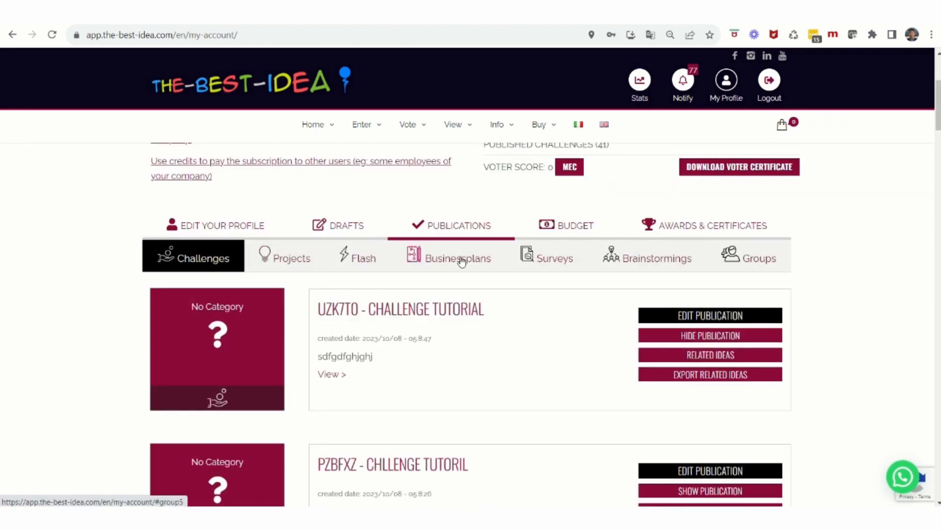
click(553, 258)
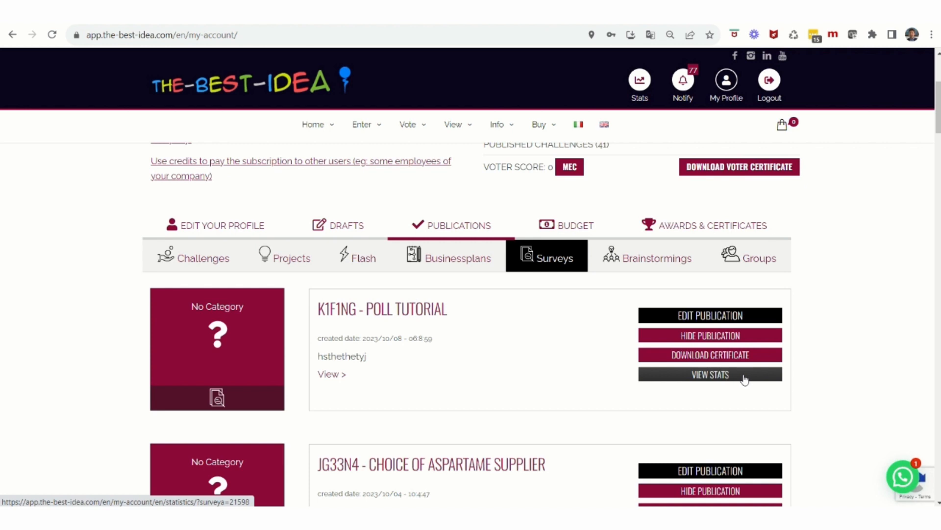
mouse_move(421, 29)
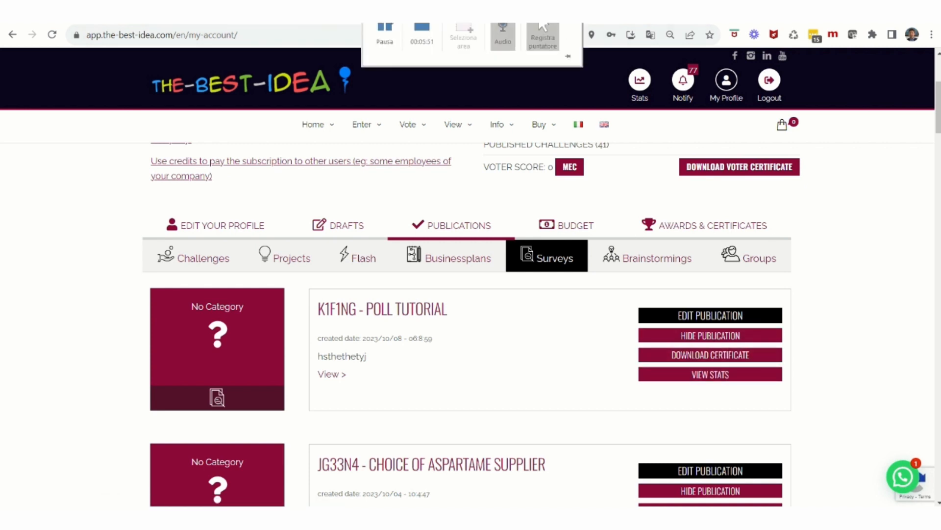